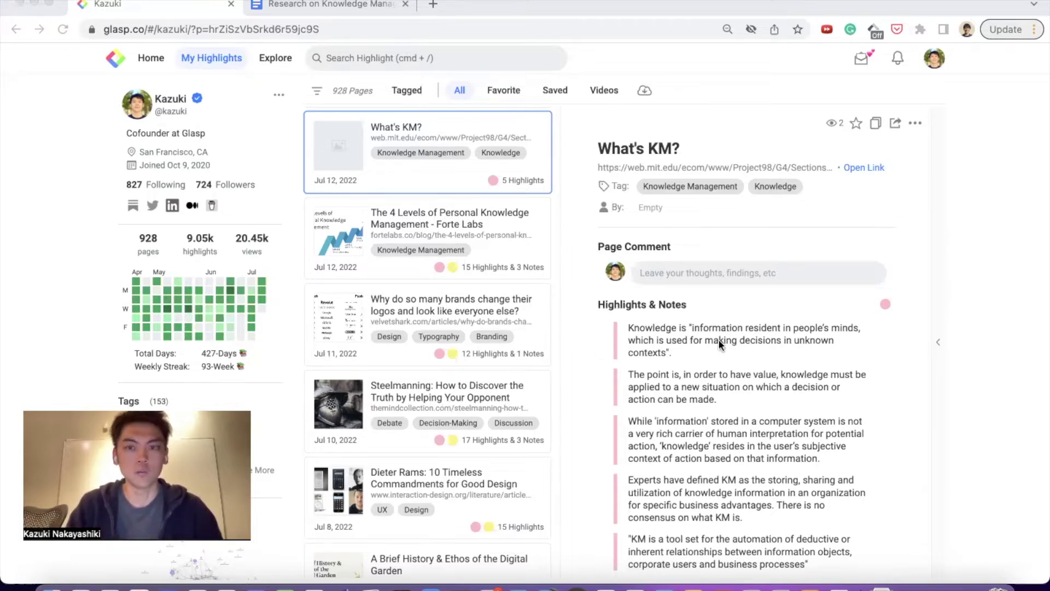
{"action": "scroll", "coordinate": [711, 339], "scroll_direction": "down", "scroll_amount": 2}
{"action": "scroll", "coordinate": [679, 339], "scroll_direction": "up", "scroll_amount": 2}
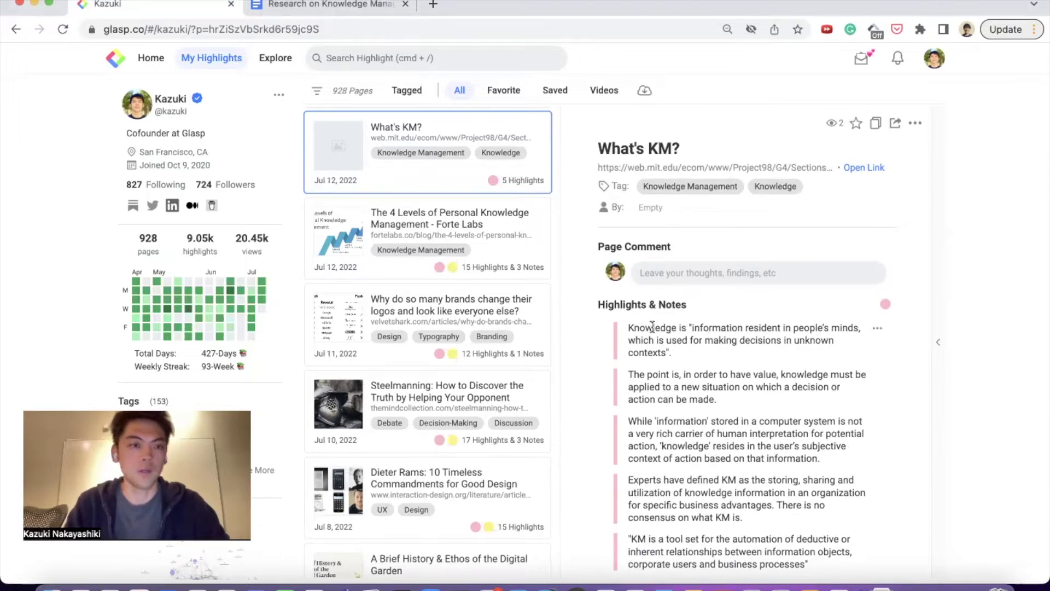
Paste the Glasp knowledge-definition highlight under 'What is Knowledge?'.
{"action": "left_click", "coordinate": [328, 4]}
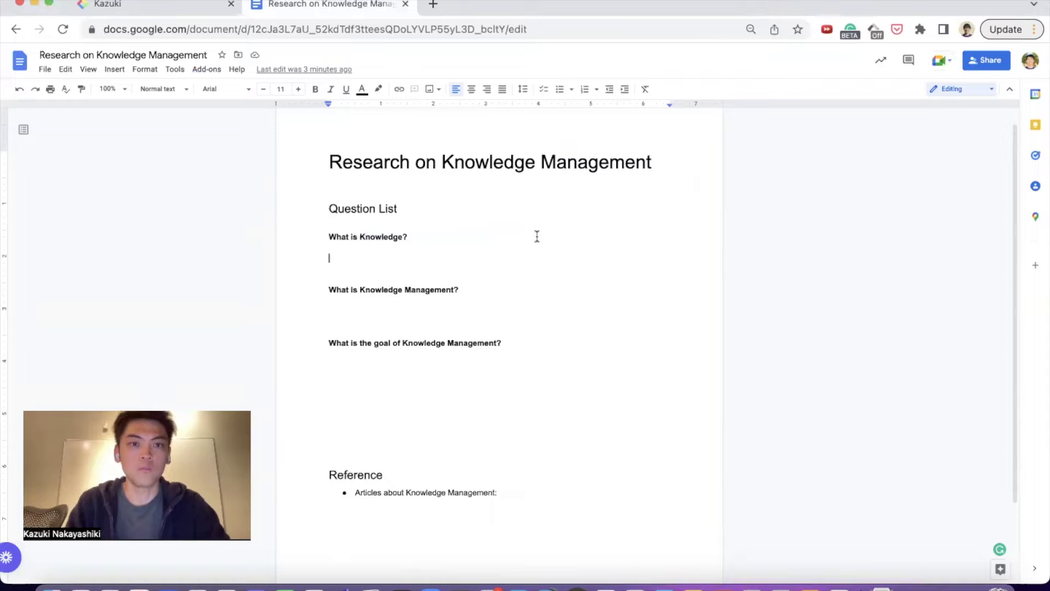
{"action": "scroll", "coordinate": [537, 237], "scroll_direction": "down", "scroll_amount": 1}
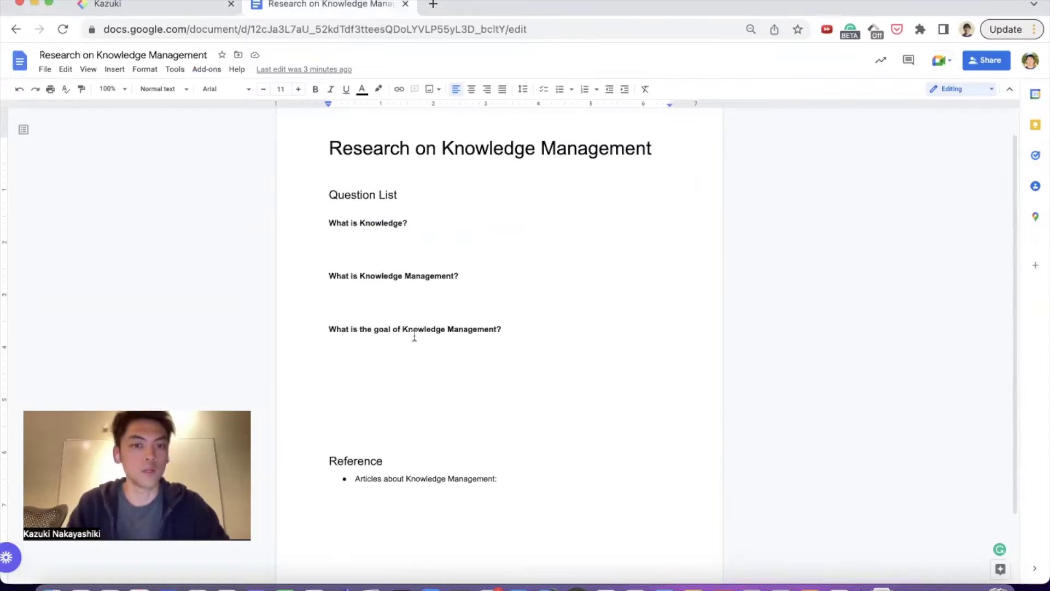
{"action": "left_click", "coordinate": [156, 5]}
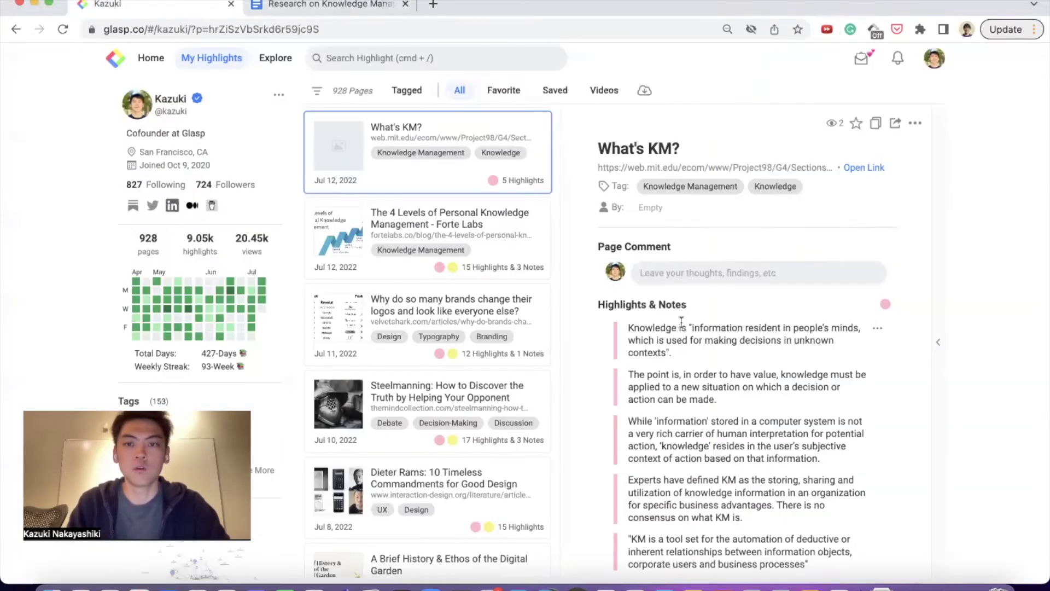
{"action": "scroll", "coordinate": [723, 321], "scroll_direction": "down", "scroll_amount": 1}
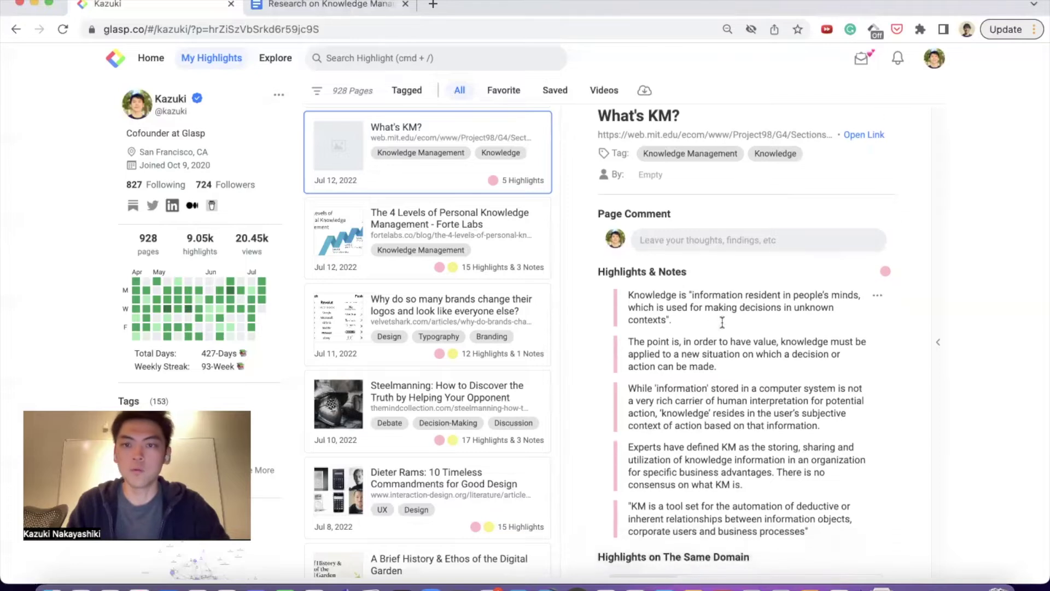
{"action": "triple_click", "coordinate": [627, 296]}
{"action": "key", "text": "super+c"}
{"action": "left_click", "coordinate": [673, 325]}
{"action": "scroll", "coordinate": [722, 322], "scroll_direction": "up", "scroll_amount": 1}
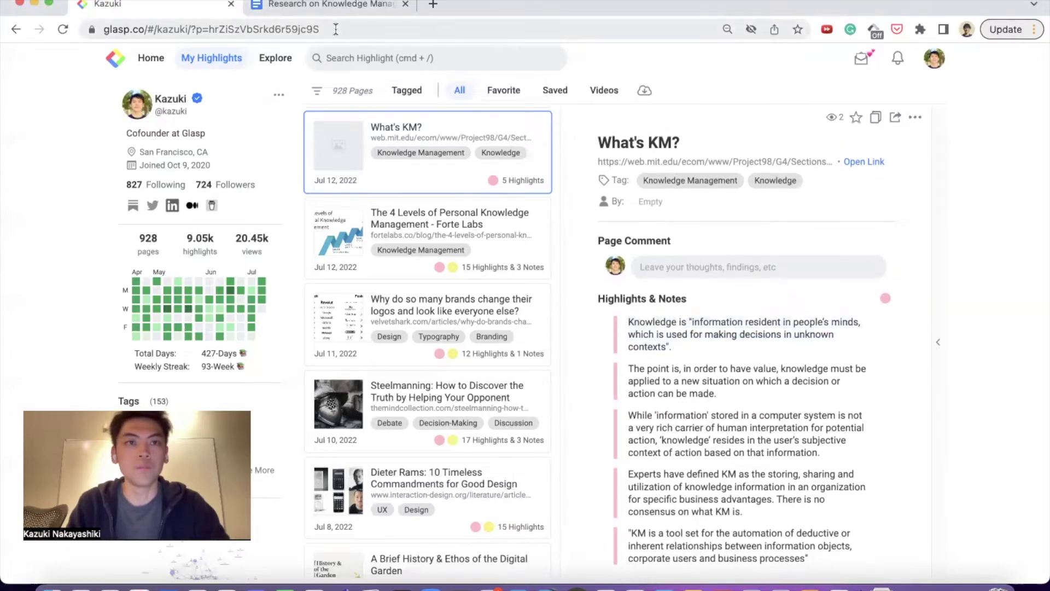
{"action": "left_click", "coordinate": [329, 5]}
{"action": "key", "text": "super+v"}
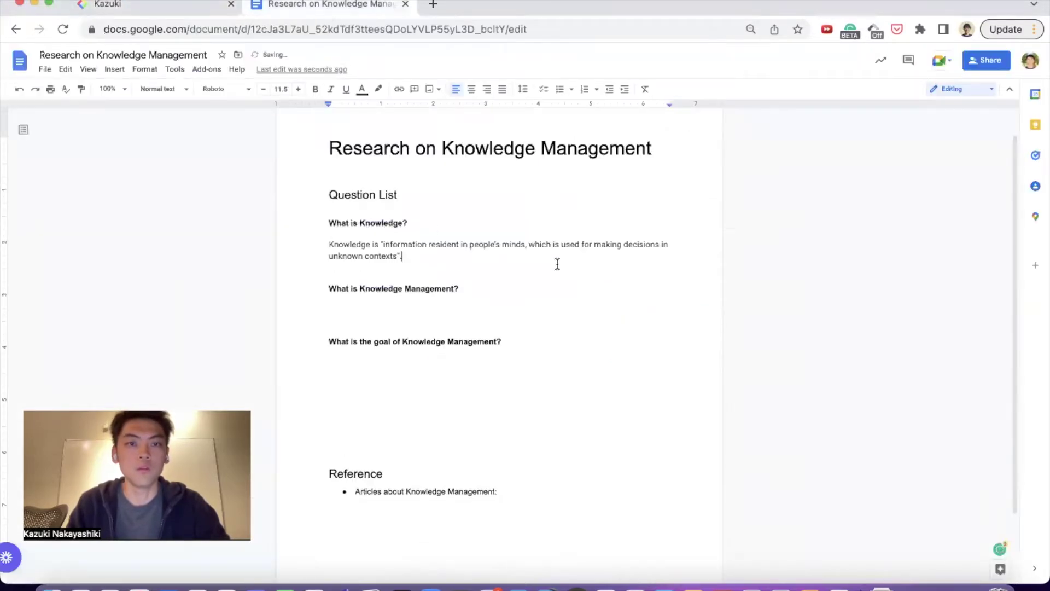
Paste the experts' KM definition highlight under 'What is Knowledge Management?'.
{"action": "left_click", "coordinate": [186, 16]}
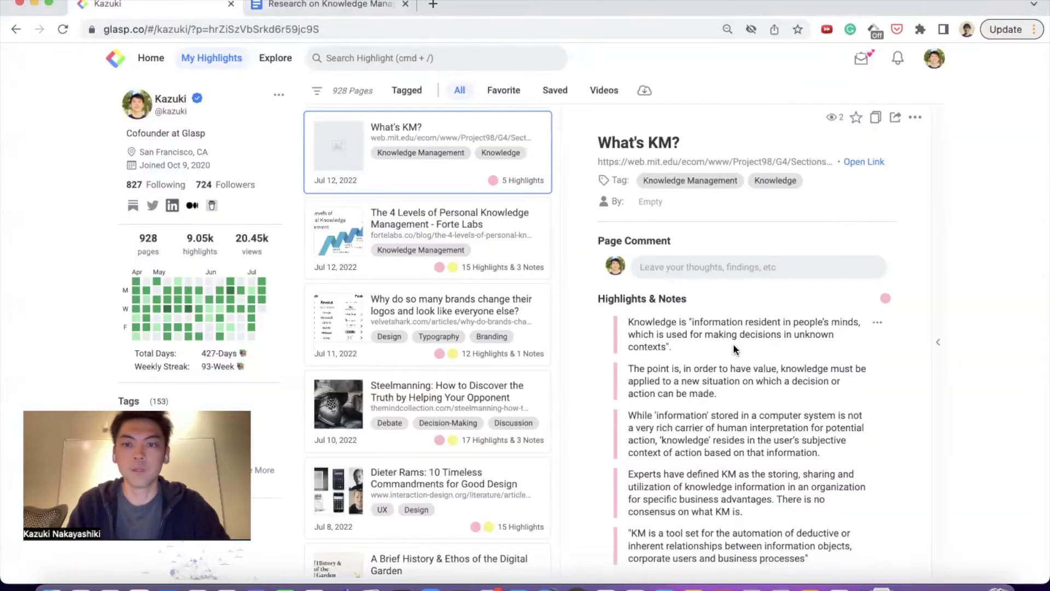
{"action": "scroll", "coordinate": [734, 350], "scroll_direction": "down", "scroll_amount": 3}
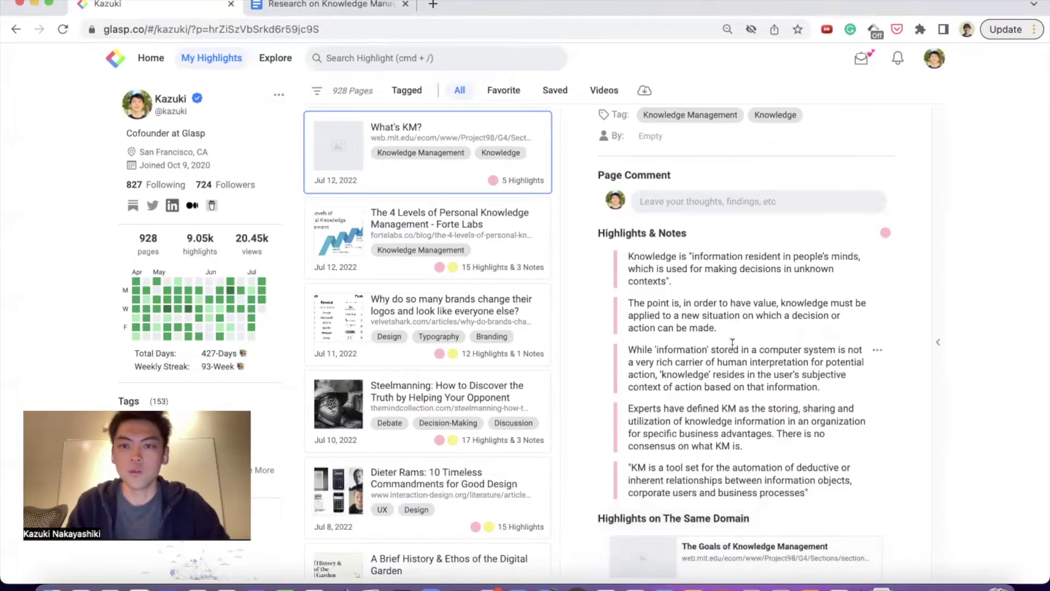
{"action": "scroll", "coordinate": [734, 345], "scroll_direction": "down", "scroll_amount": 1}
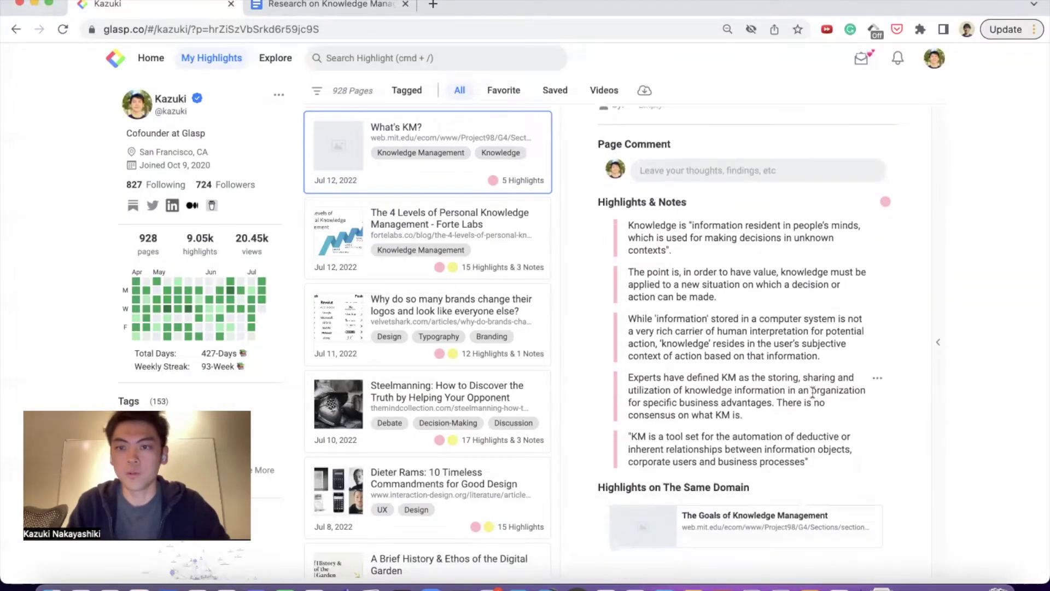
{"action": "left_click", "coordinate": [877, 379]}
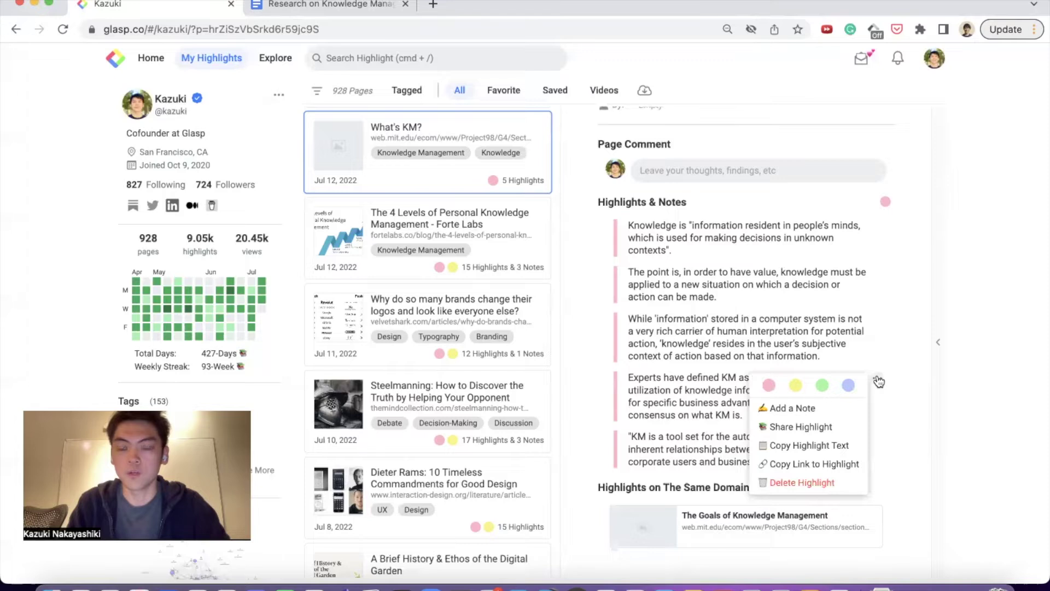
{"action": "left_click", "coordinate": [810, 445]}
{"action": "left_click", "coordinate": [329, 5]}
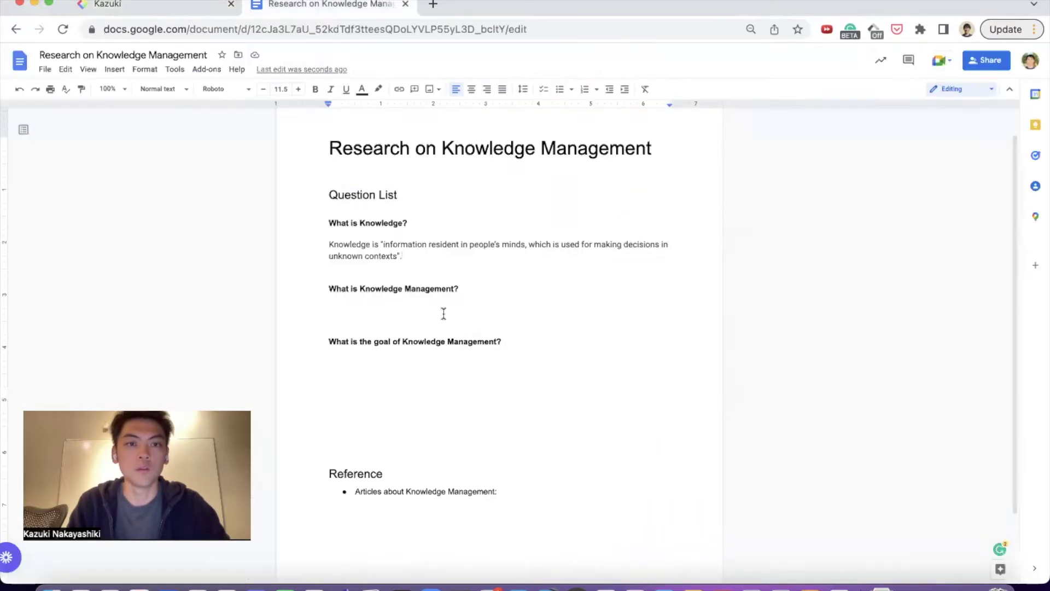
{"action": "key", "text": "super+v"}
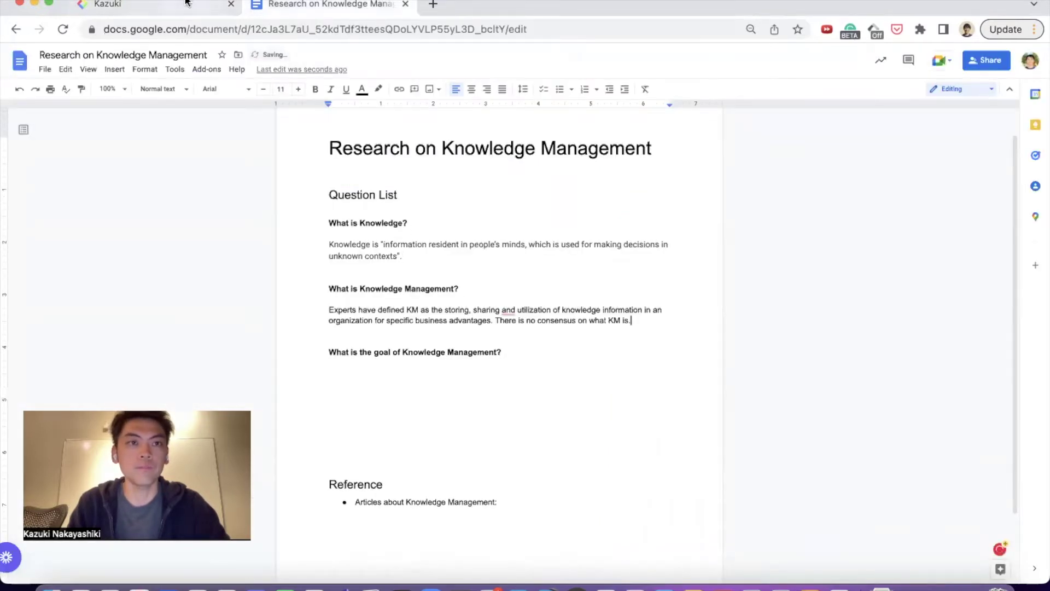
Paste the 'KM is a tool set' highlight below the experts' definition.
{"action": "left_click", "coordinate": [164, 4]}
{"action": "left_click", "coordinate": [890, 444]}
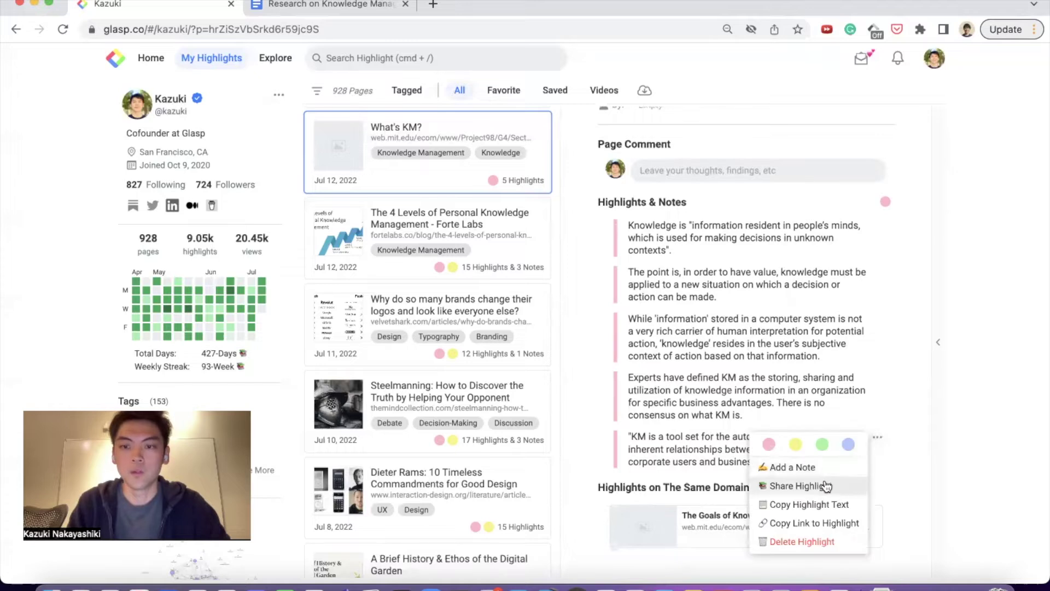
{"action": "left_click", "coordinate": [810, 504]}
{"action": "left_click", "coordinate": [329, 4]}
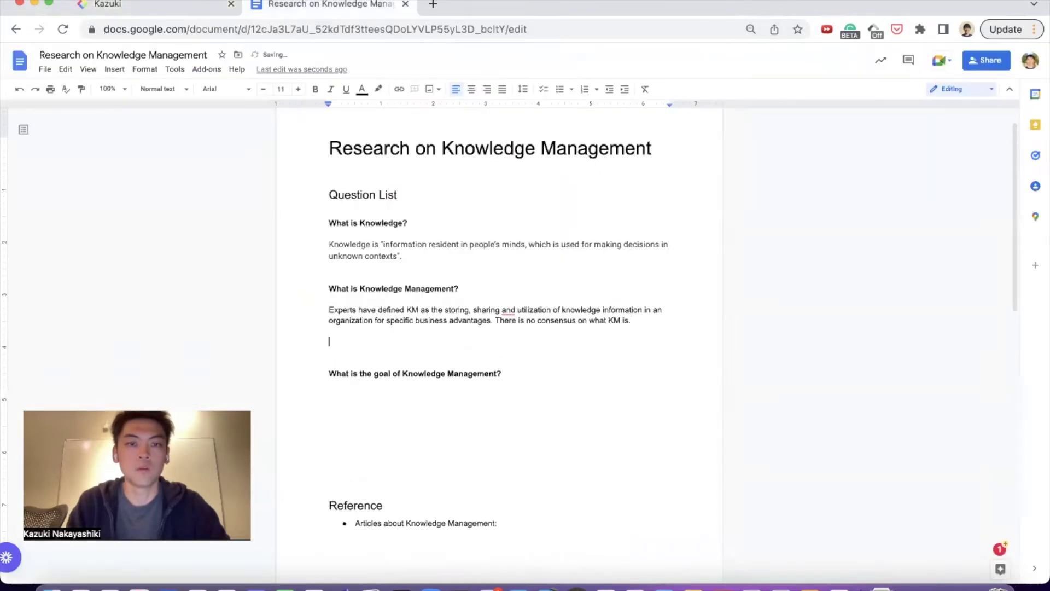
{"action": "key", "text": "super+v"}
{"action": "left_click", "coordinate": [165, 4]}
{"action": "scroll", "coordinate": [485, 240], "scroll_direction": "up", "scroll_amount": 3}
Paste the first Goals of Knowledge Management highlight under the goal question.
{"action": "left_click", "coordinate": [485, 239]}
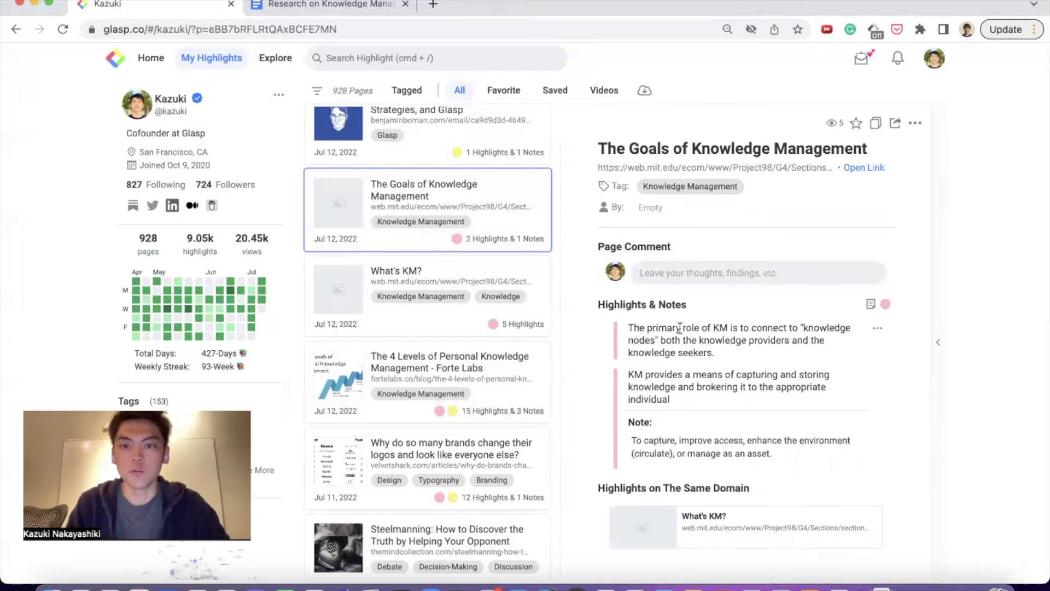
{"action": "left_click_drag", "start_coordinate": [629, 327], "coordinate": [714, 353]}
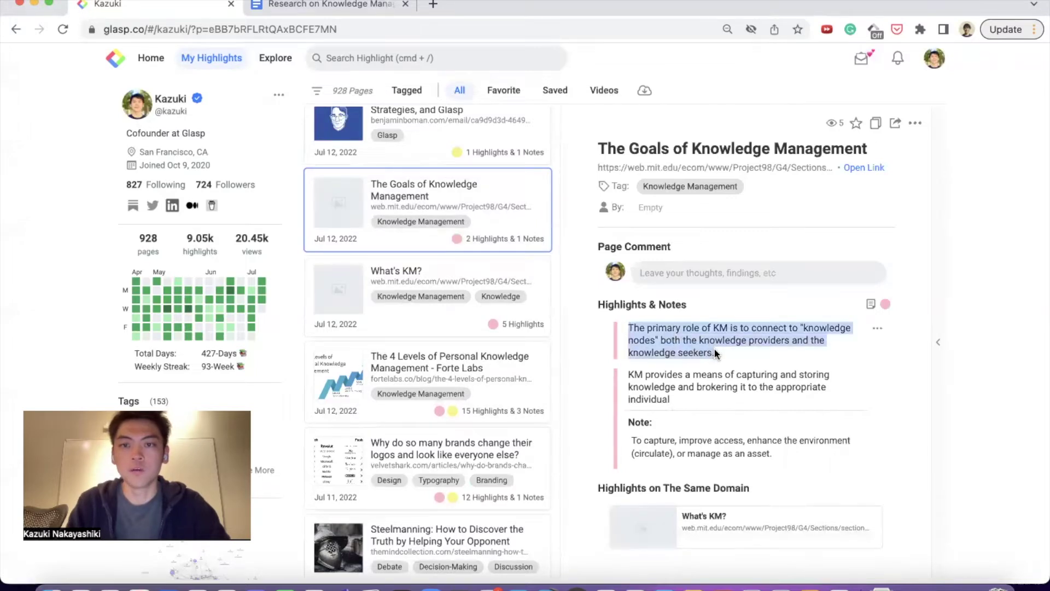
{"action": "key", "text": "ctrl+c"}
{"action": "left_click", "coordinate": [328, 5]}
{"action": "left_click", "coordinate": [427, 410]}
{"action": "key", "text": "ctrl+v"}
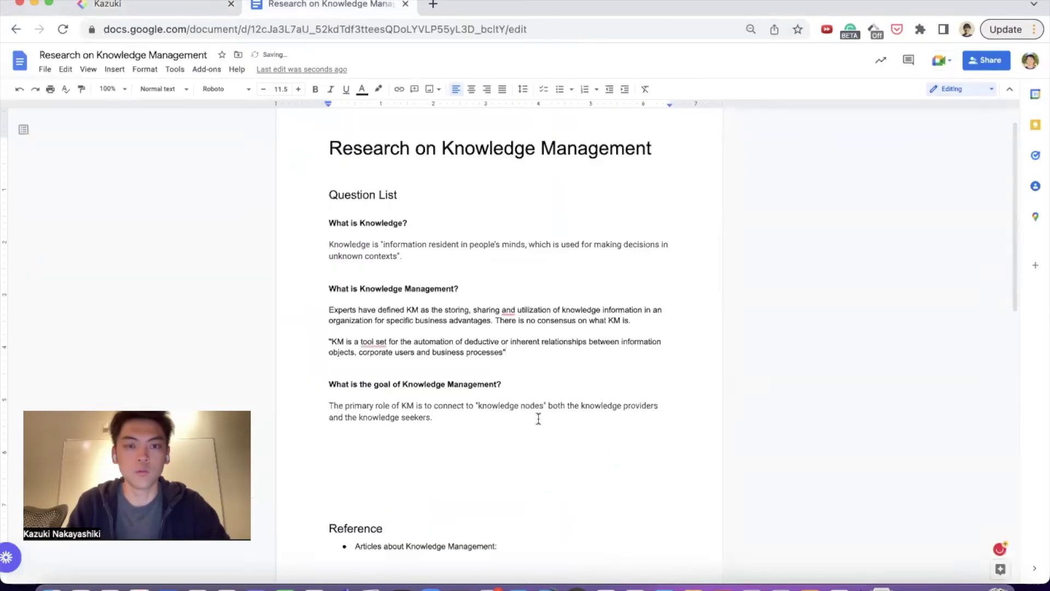
{"action": "scroll", "coordinate": [537, 419], "scroll_direction": "down", "scroll_amount": 1}
{"action": "scroll", "coordinate": [535, 422], "scroll_direction": "down", "scroll_amount": 2}
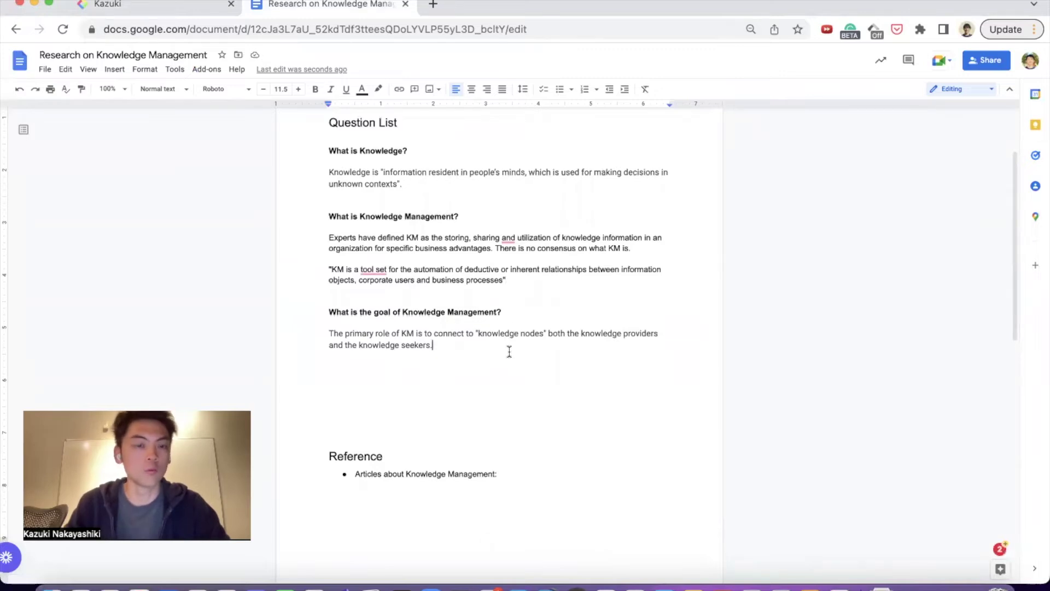
Add the goals page's MIT source URL as a new bullet under Reference.
{"action": "key", "text": "ctrl+Tab"}
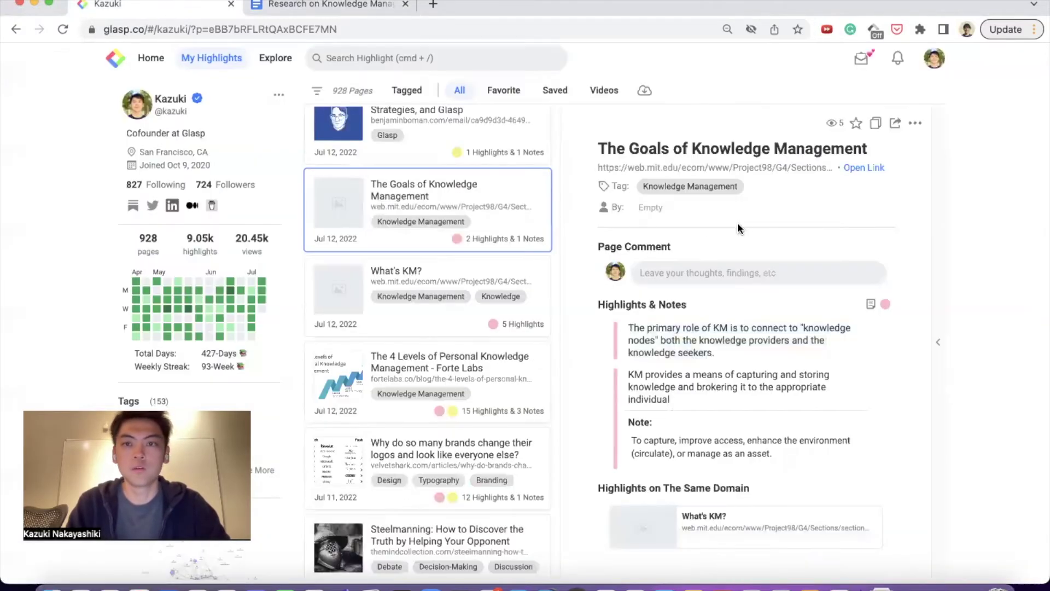
{"action": "triple_click", "coordinate": [713, 168]}
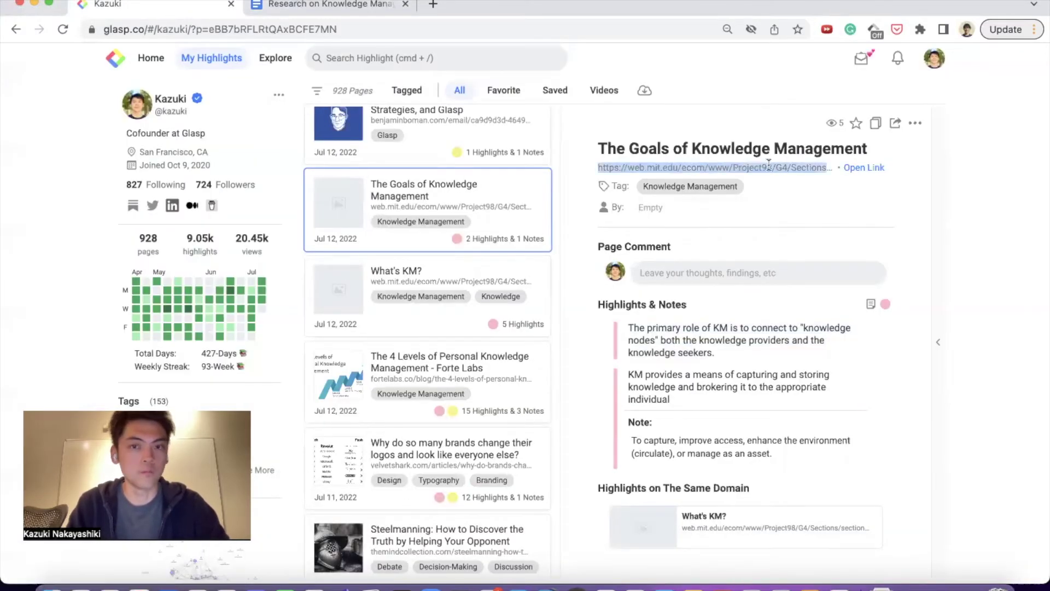
{"action": "left_click", "coordinate": [328, 4]}
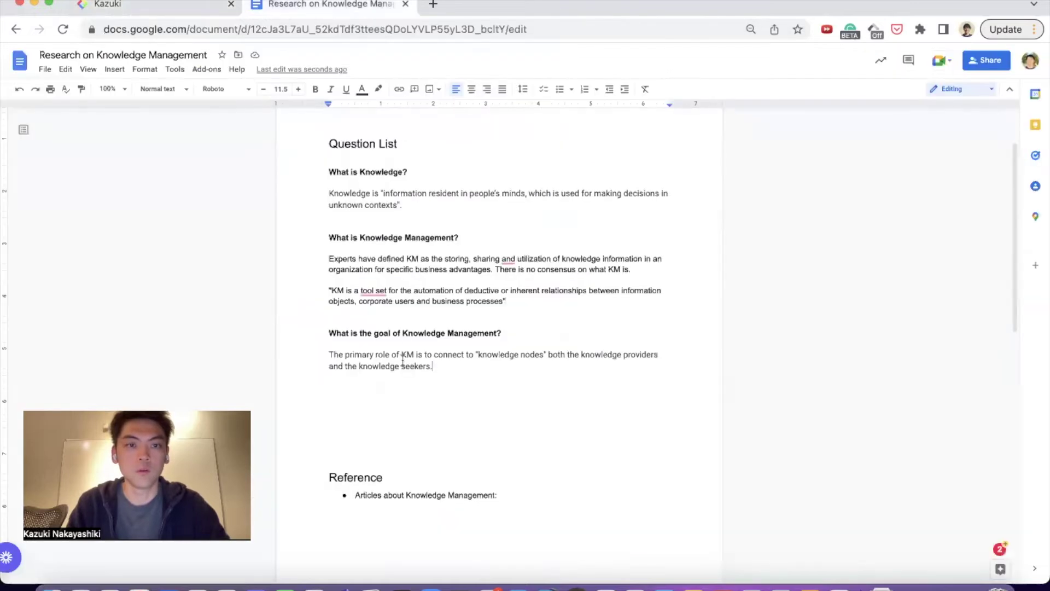
{"action": "scroll", "coordinate": [386, 386], "scroll_direction": "down", "scroll_amount": 1}
{"action": "left_click", "coordinate": [499, 459]}
{"action": "key", "text": "Return"}
{"action": "key", "text": "ctrl+v"}
{"action": "key", "text": "Return"}
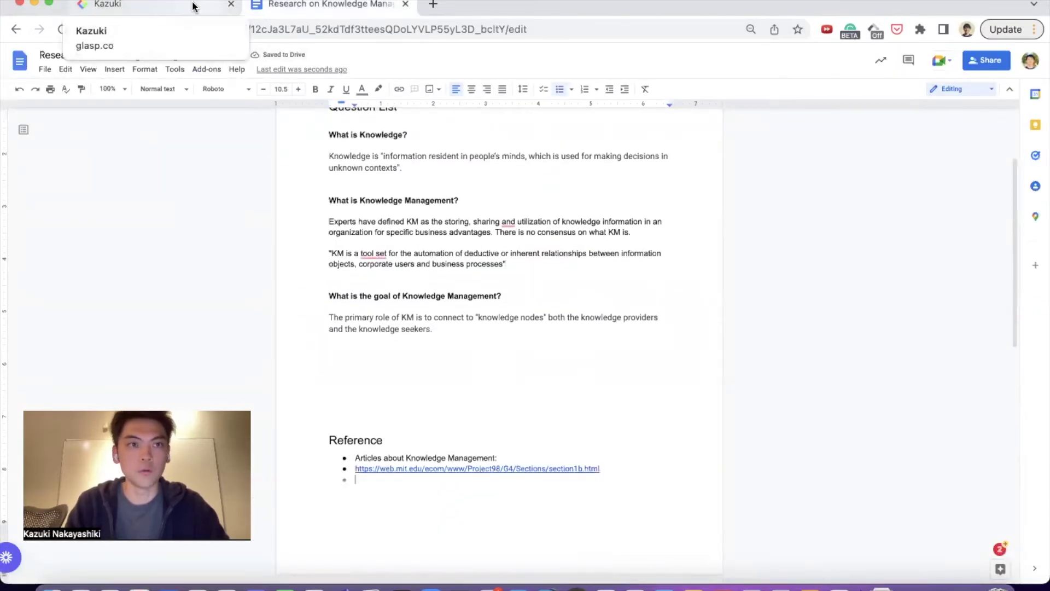
Test the capturing-knowledge highlight link in a private window, where the MIT article opens highlighted.
{"action": "left_click", "coordinate": [147, 4]}
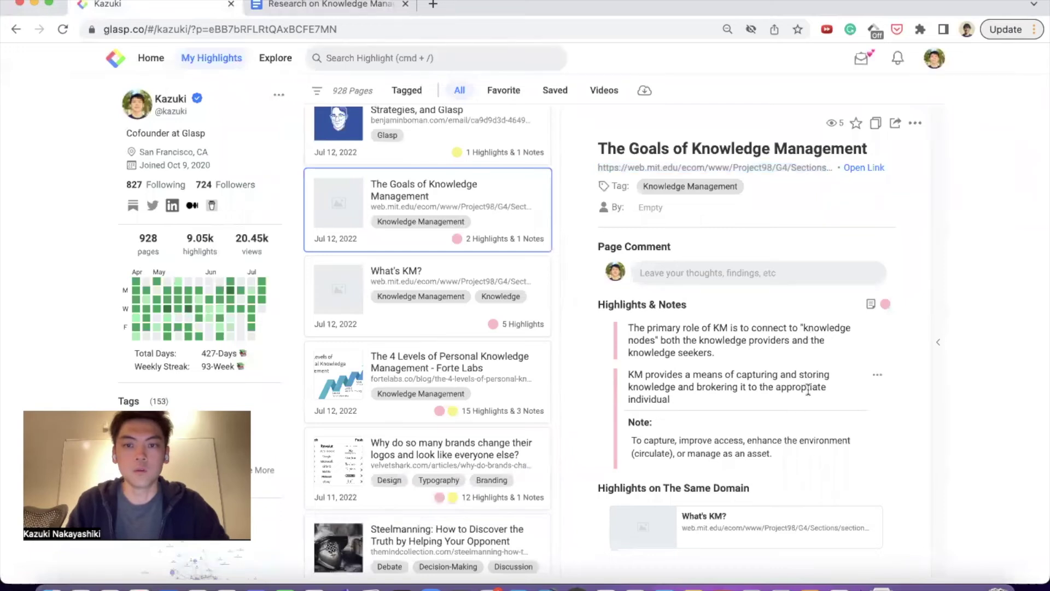
{"action": "left_click", "coordinate": [877, 375]}
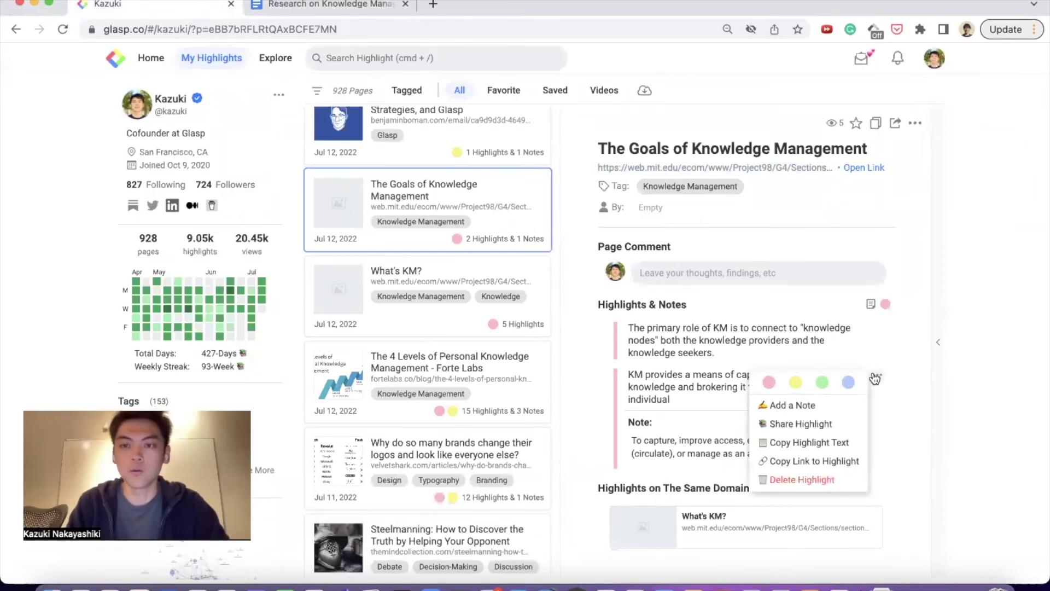
{"action": "left_click", "coordinate": [838, 464]}
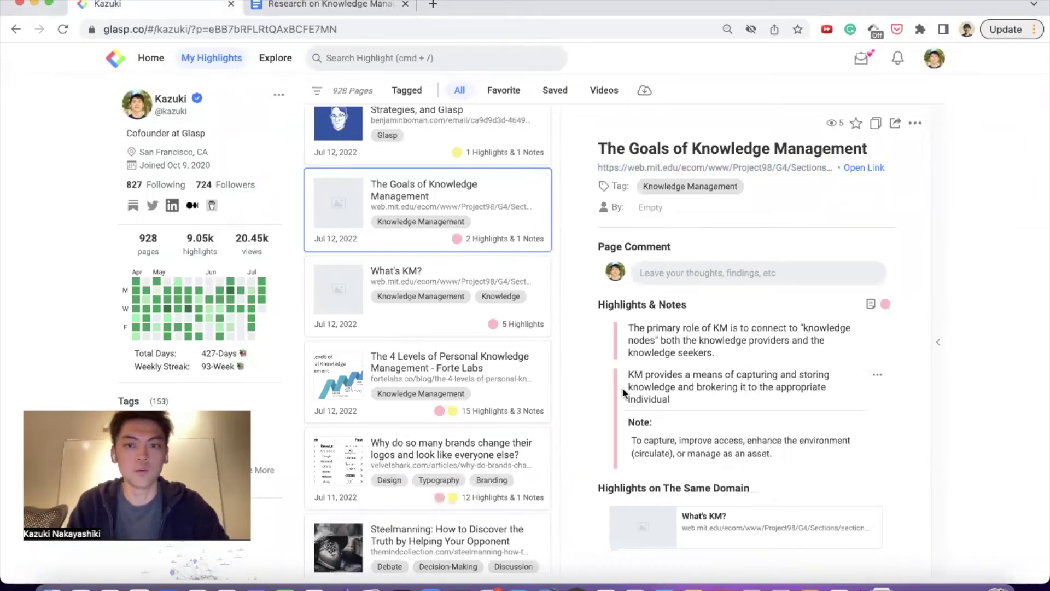
{"action": "key", "text": "ctrl+shift+n"}
{"action": "key", "text": "ctrl+v"}
{"action": "key", "text": "Return"}
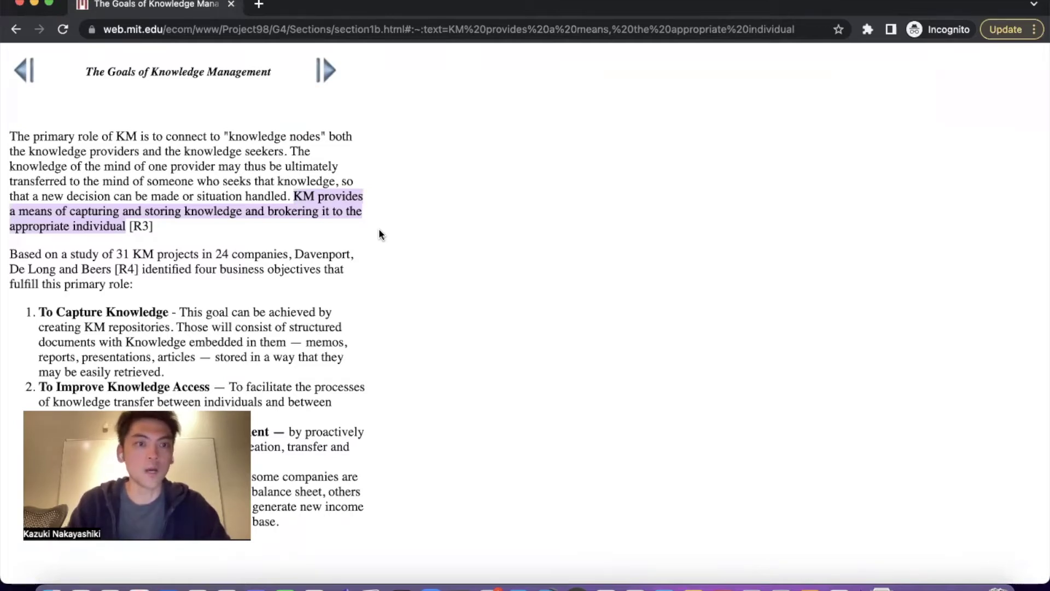
{"action": "key", "text": "super+grave"}
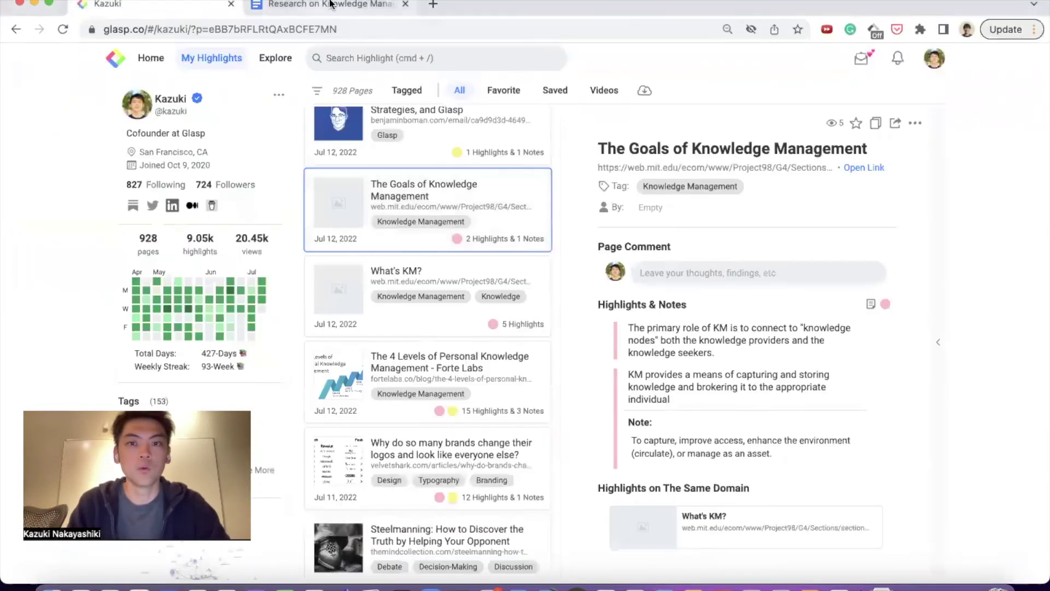
Comment on the KM primary-role paragraph with the copied highlight source link.
{"action": "left_click", "coordinate": [337, 7]}
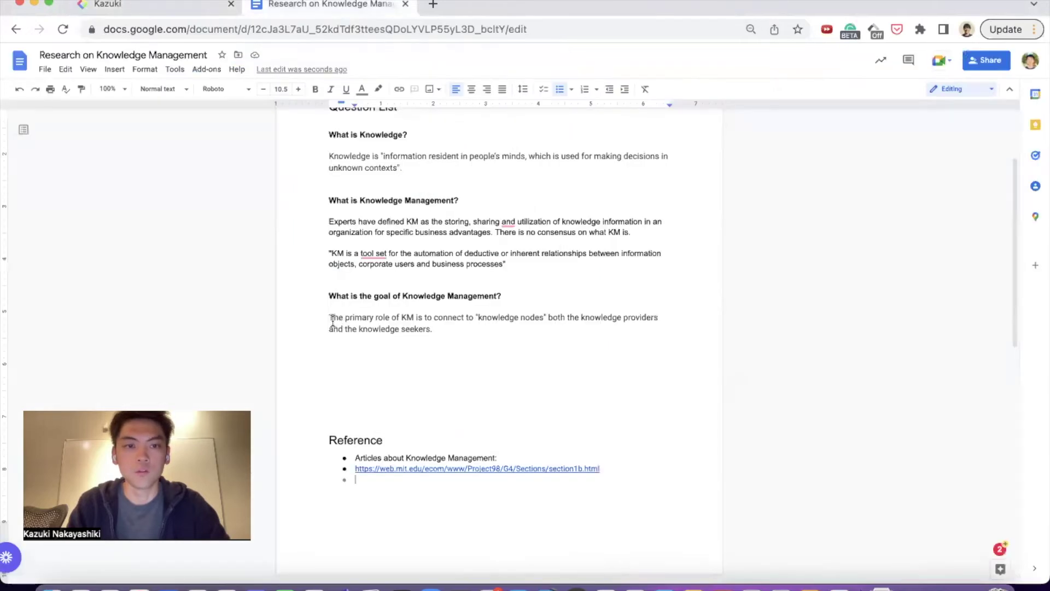
{"action": "left_click_drag", "start_coordinate": [330, 317], "coordinate": [433, 330]}
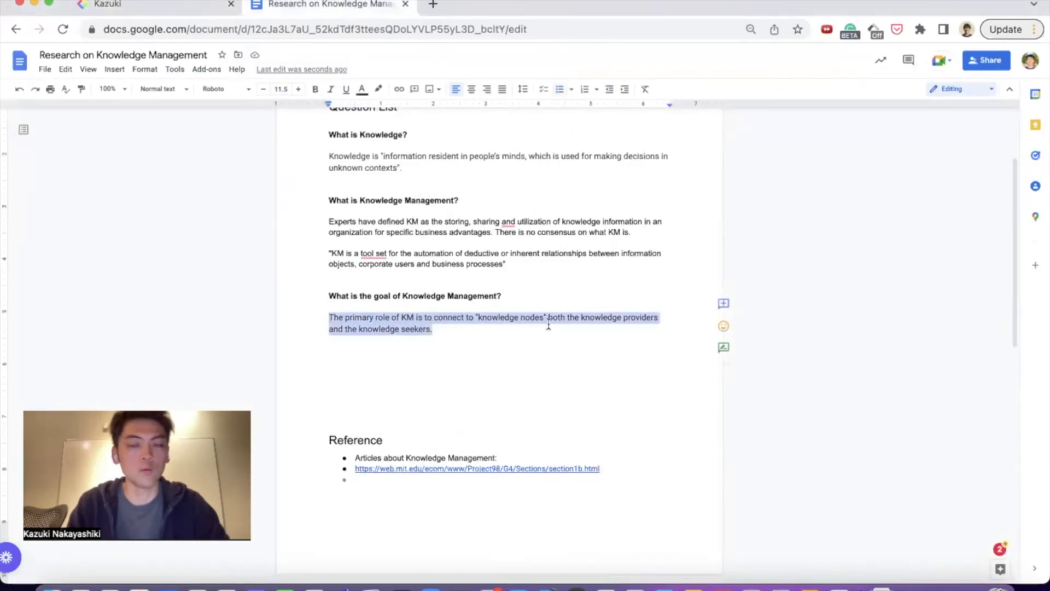
{"action": "left_click", "coordinate": [724, 304]}
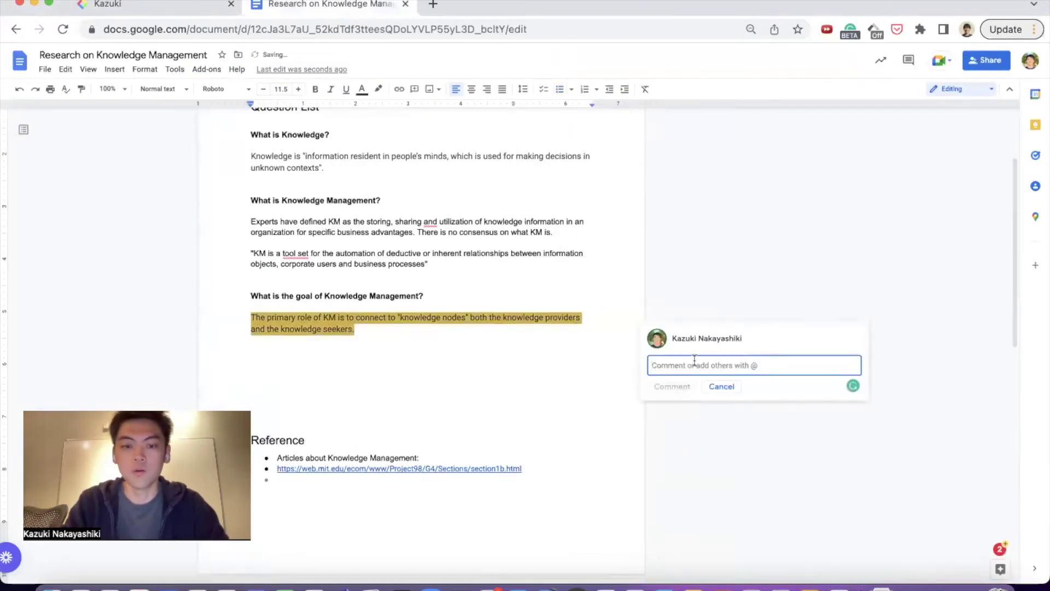
{"action": "type", "text": "Here's "}
{"action": "type", "text": " information:"}
{"action": "key", "text": "Return"}
{"action": "key", "text": "ctrl+v"}
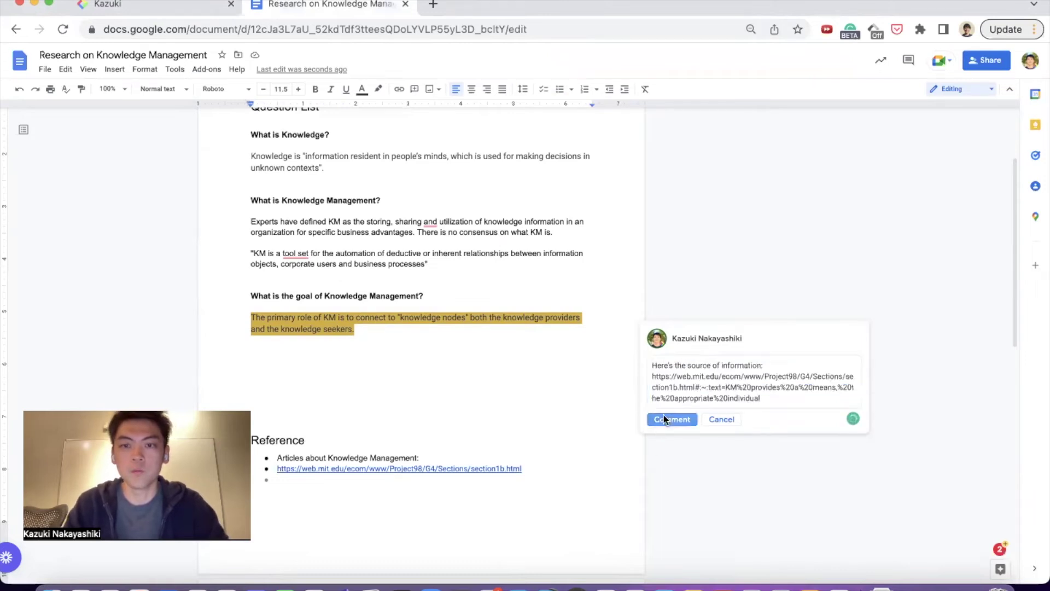
{"action": "key", "text": "ctrl+Return"}
{"action": "left_click", "coordinate": [517, 382]}
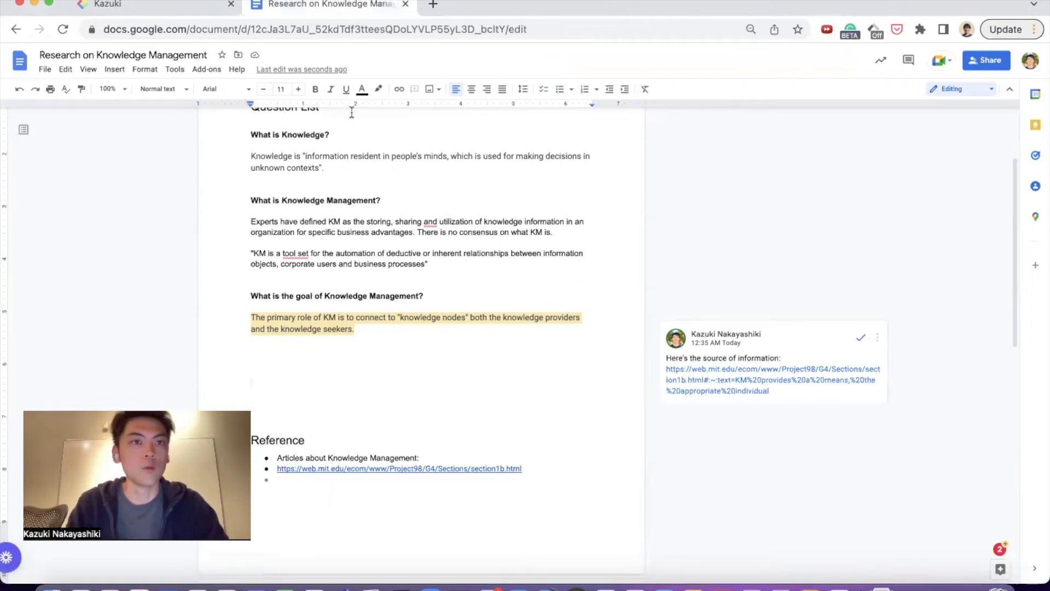
Reply to that comment with the Glasp highlights page URL.
{"action": "left_click", "coordinate": [204, 12]}
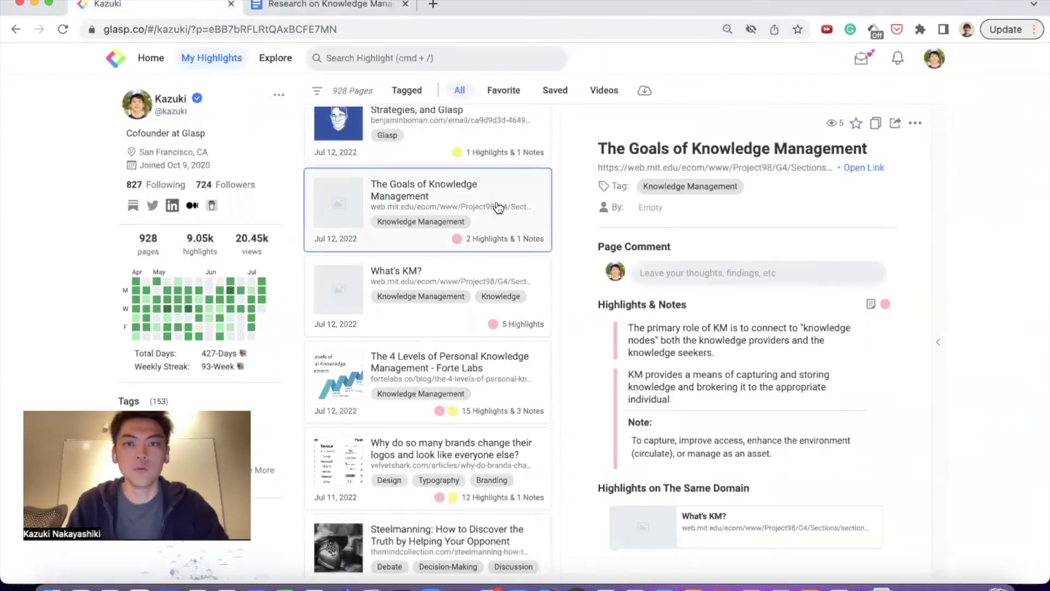
{"action": "left_click", "coordinate": [303, 30]}
{"action": "key", "text": "super+c"}
{"action": "left_click", "coordinate": [329, 7]}
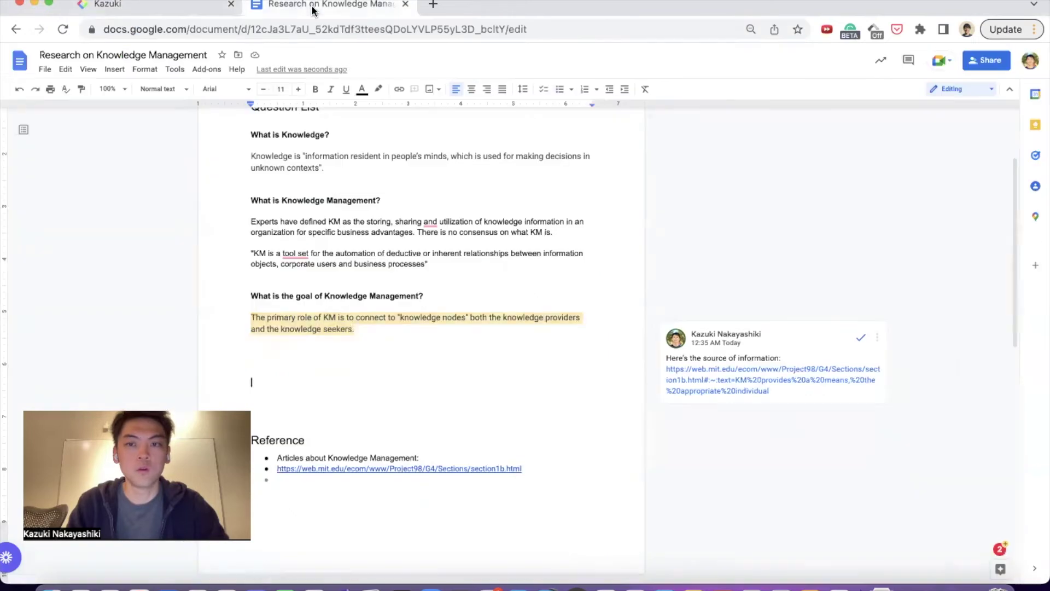
{"action": "left_click", "coordinate": [771, 361]}
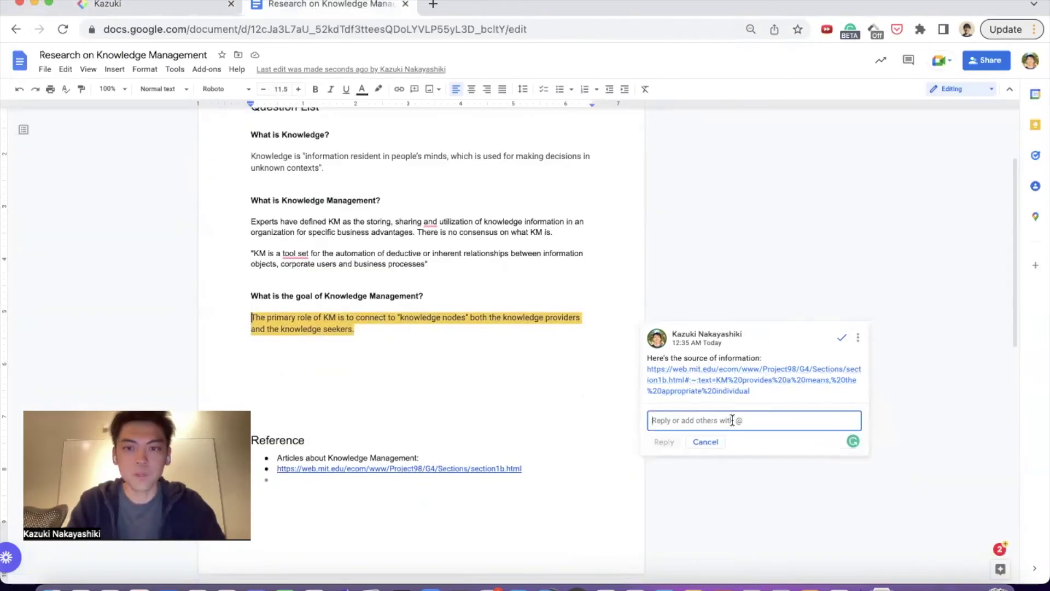
{"action": "type", "text": "Hree's "}
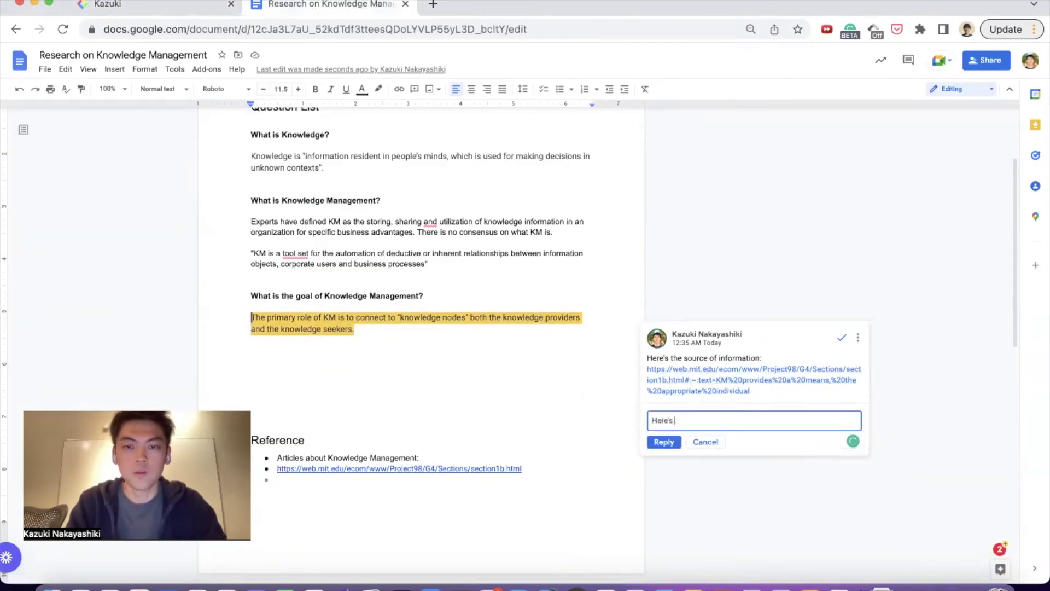
{"action": "type", "text": "ge"}
{"action": "key", "text": "super+v"}
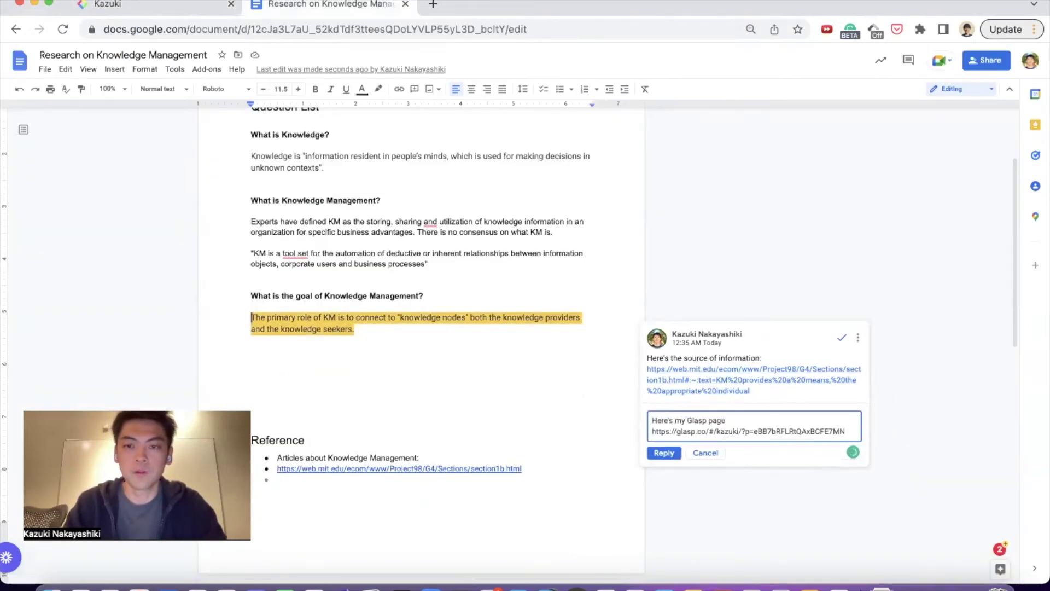
{"action": "left_click", "coordinate": [664, 441]}
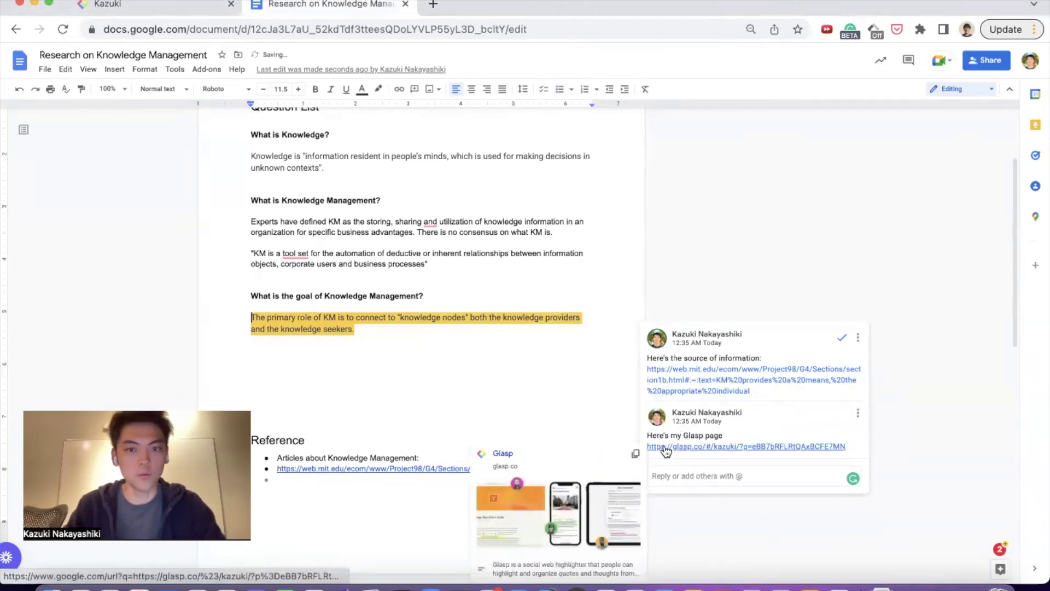
{"action": "left_click", "coordinate": [509, 344]}
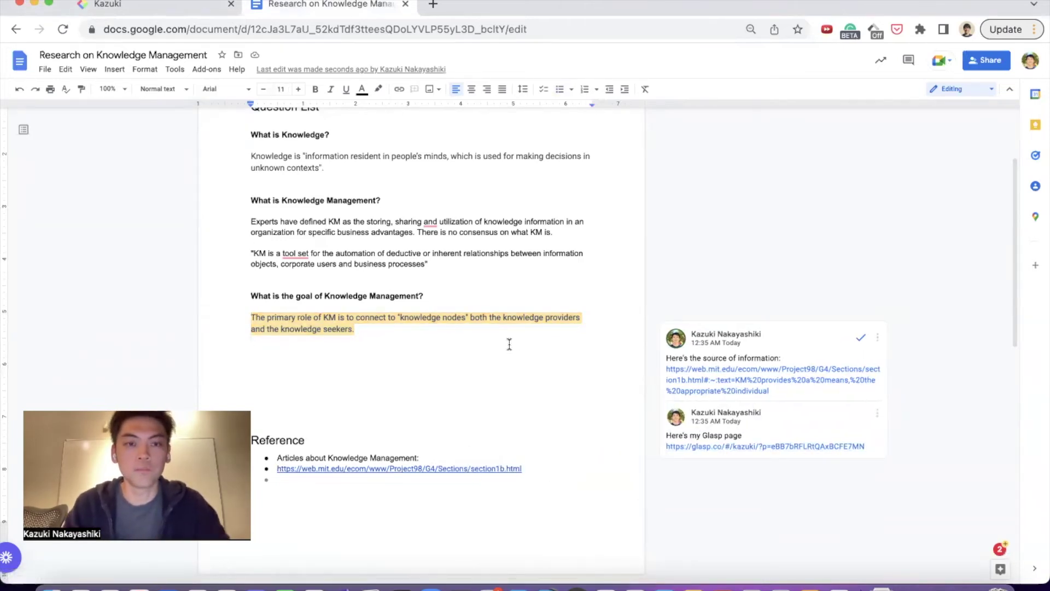
{"action": "left_click", "coordinate": [164, 6]}
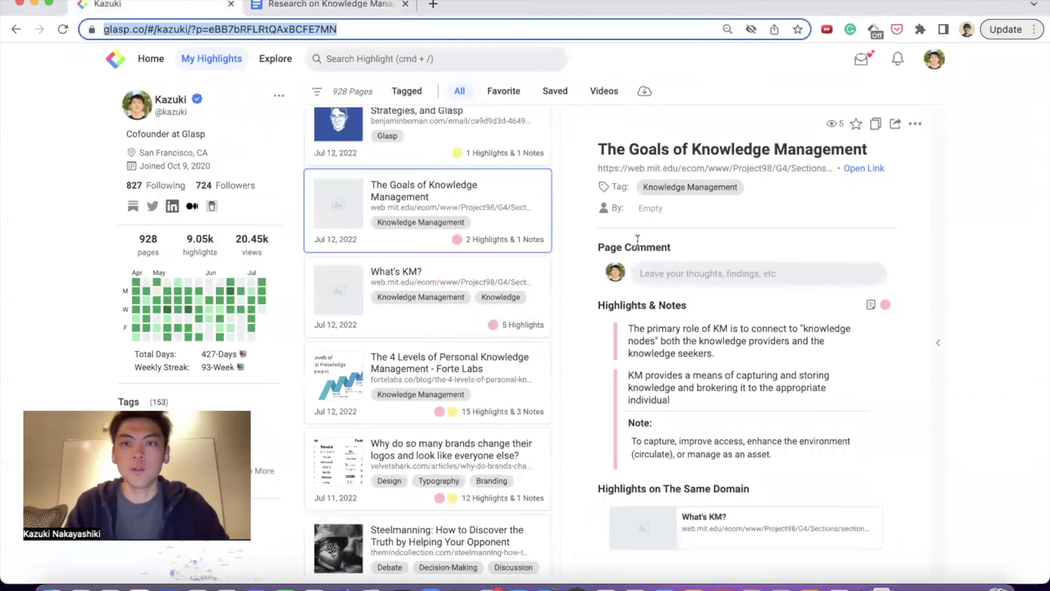
Paste the Glasp Knowledge Management tag link under the articles line and check it opens.
{"action": "left_click", "coordinate": [675, 189]}
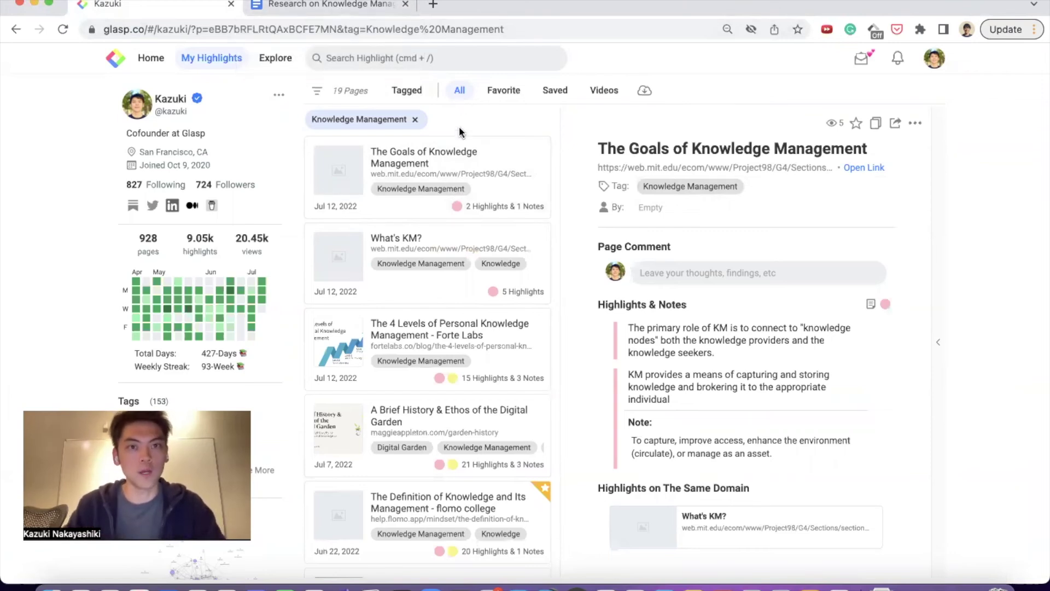
{"action": "left_click", "coordinate": [341, 29]}
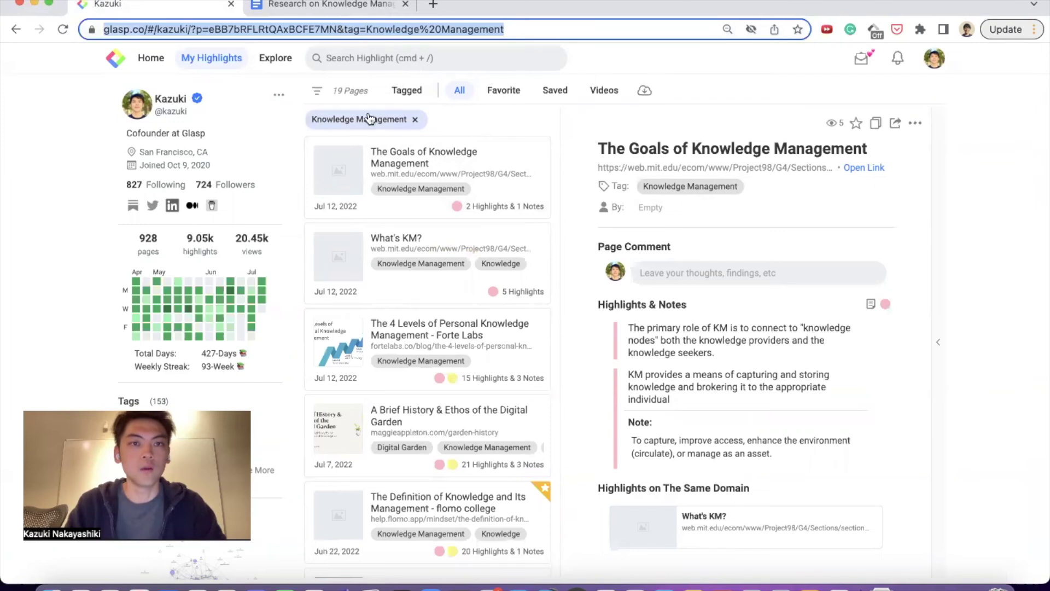
{"action": "left_click", "coordinate": [329, 5]}
{"action": "scroll", "coordinate": [442, 328], "scroll_direction": "down", "scroll_amount": 2}
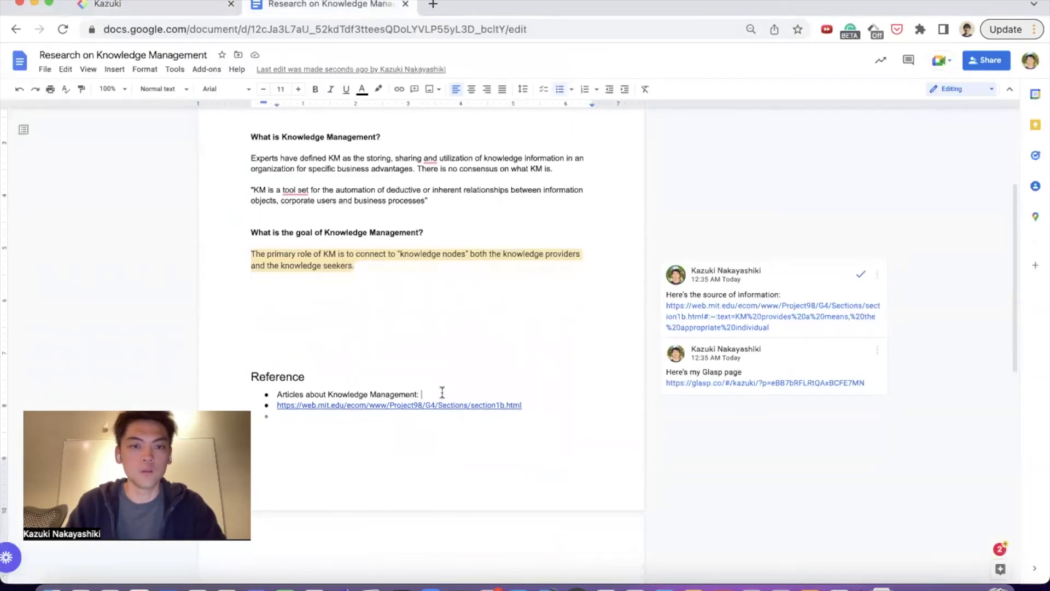
{"action": "key", "text": "ctrl+v"}
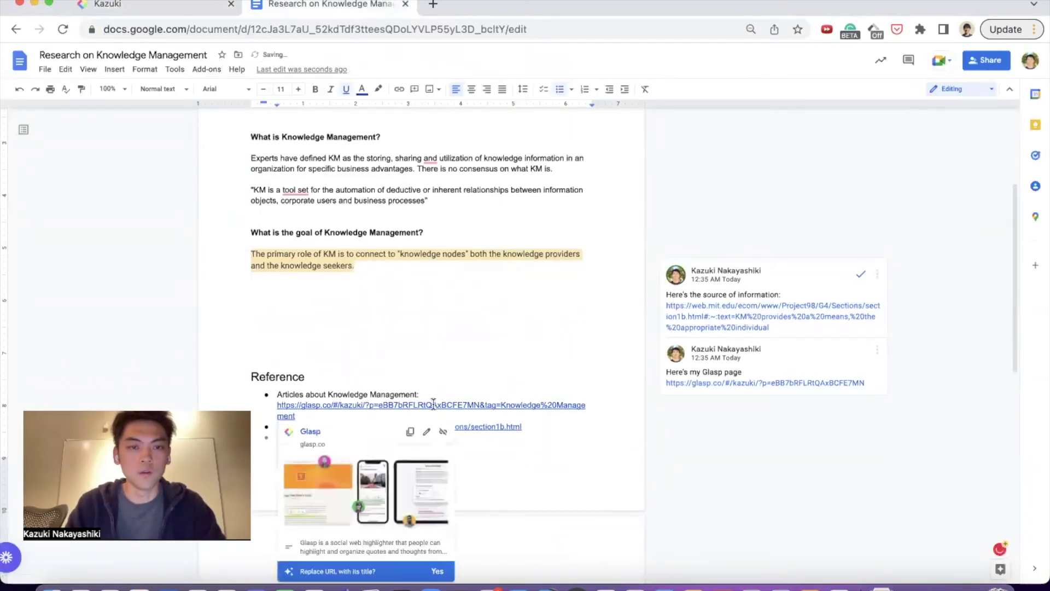
{"action": "left_click", "coordinate": [431, 406]}
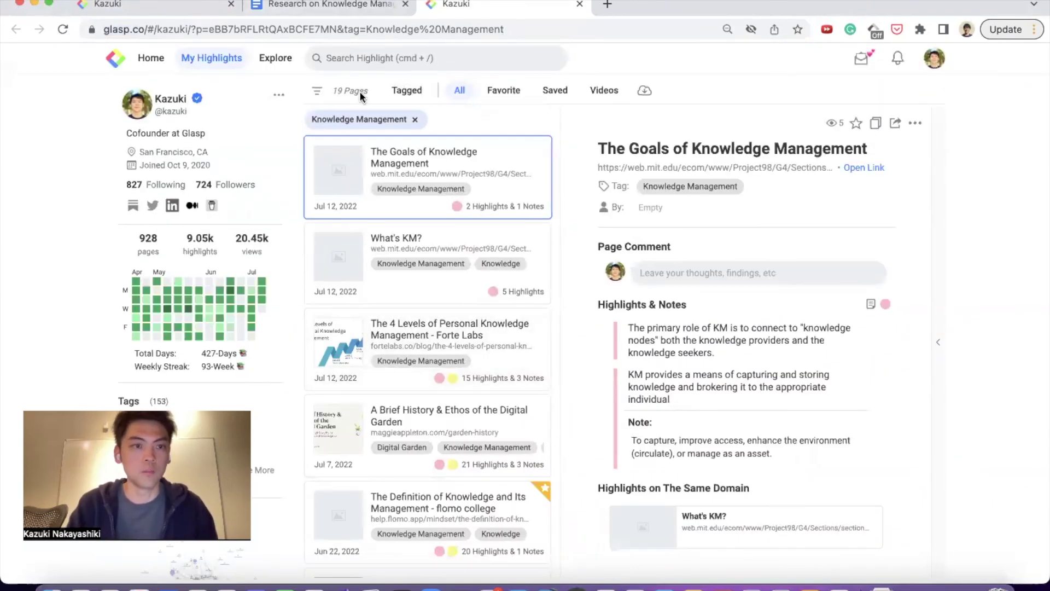
{"action": "left_click", "coordinate": [326, 11]}
{"action": "scroll", "coordinate": [477, 247], "scroll_direction": "up", "scroll_amount": 3}
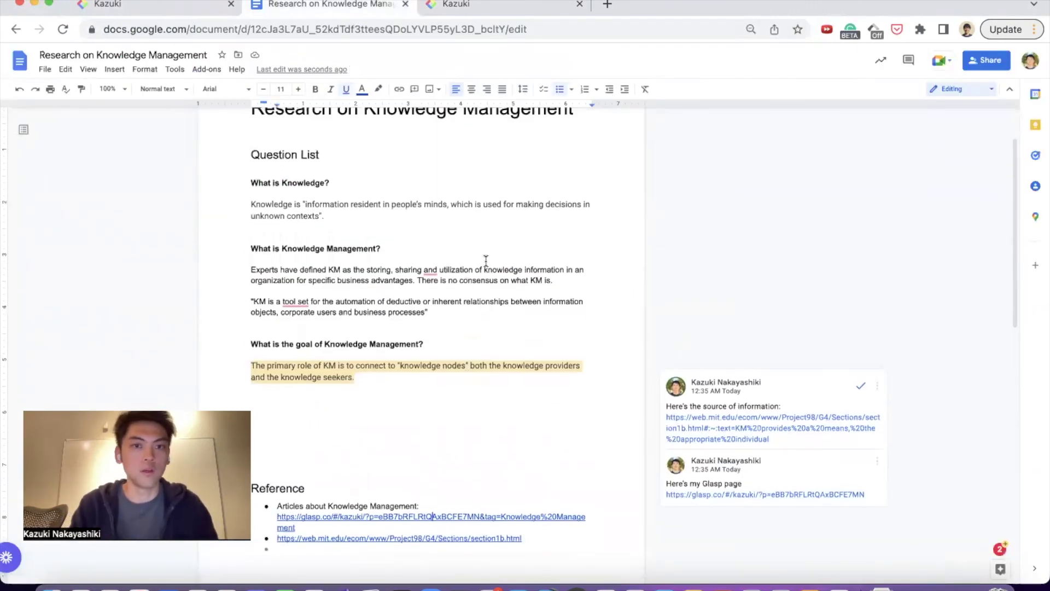